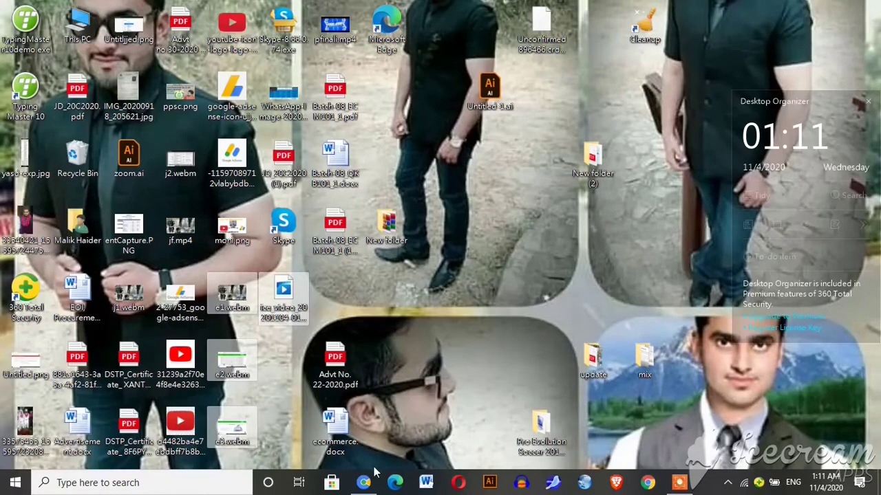
- Restore the Chrome window showing the Paisaypay dashboard from the taskbar
{"action": "left_click", "coordinate": [363, 483]}
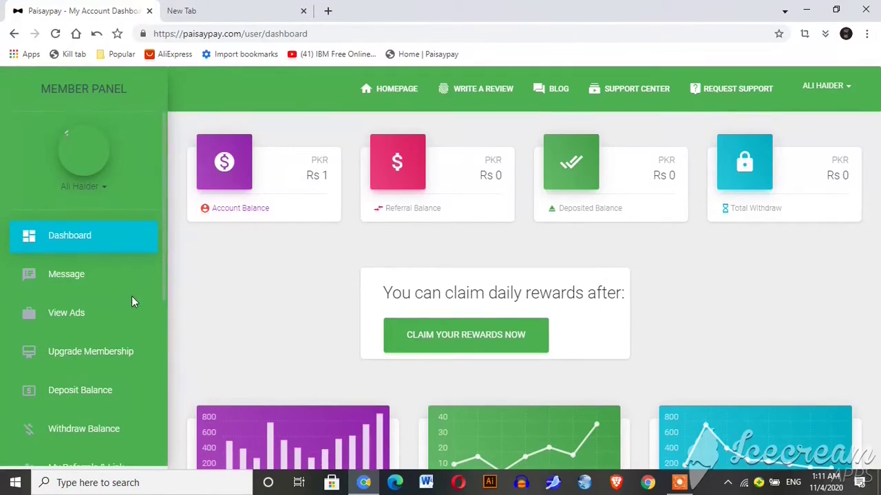
- Try upgrading to the Rs 1000 Basic Plan, dismiss the insufficient-balance alert, then open Deposit Balance
{"action": "left_click", "coordinate": [118, 362]}
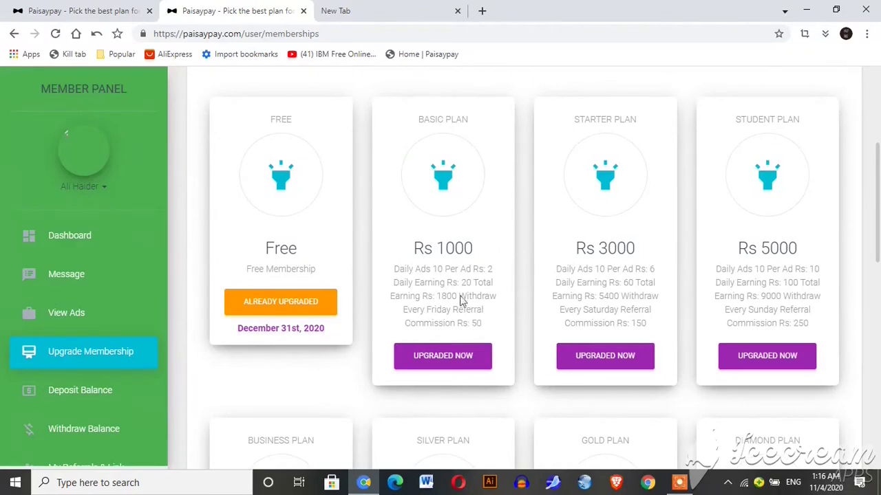
{"action": "left_click", "coordinate": [445, 354]}
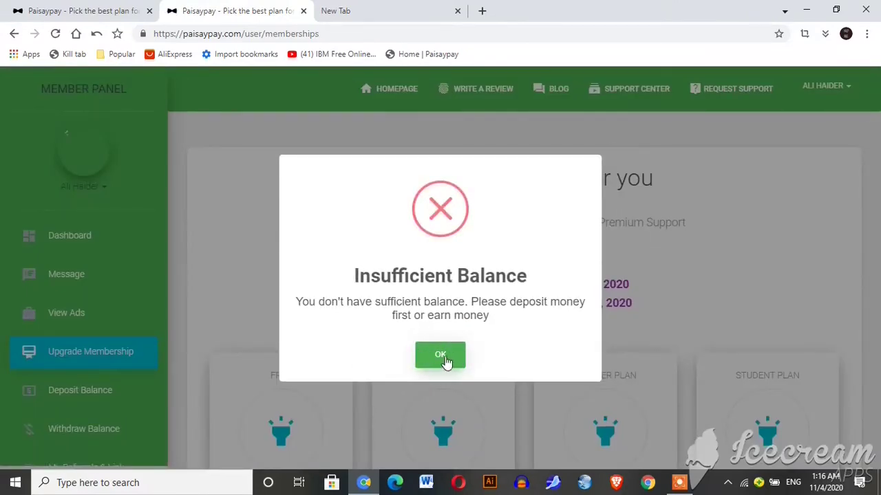
{"action": "left_click", "coordinate": [440, 355]}
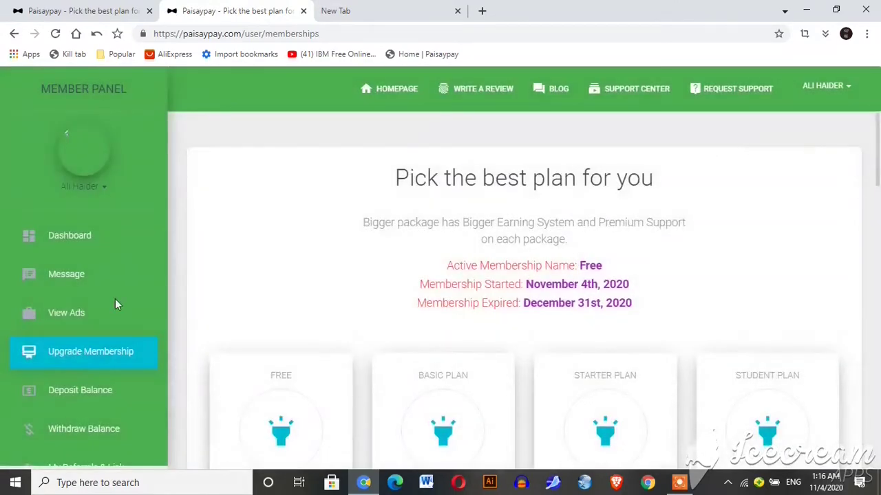
{"action": "left_click", "coordinate": [68, 246]}
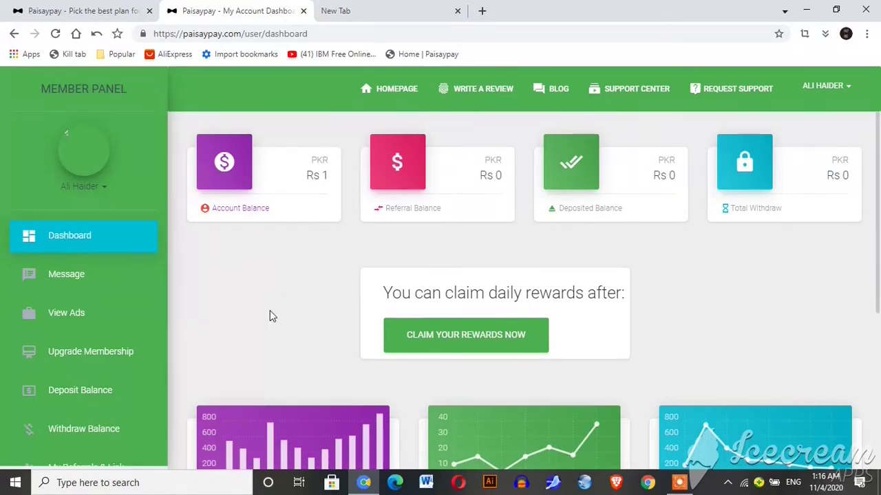
{"action": "left_click", "coordinate": [110, 390]}
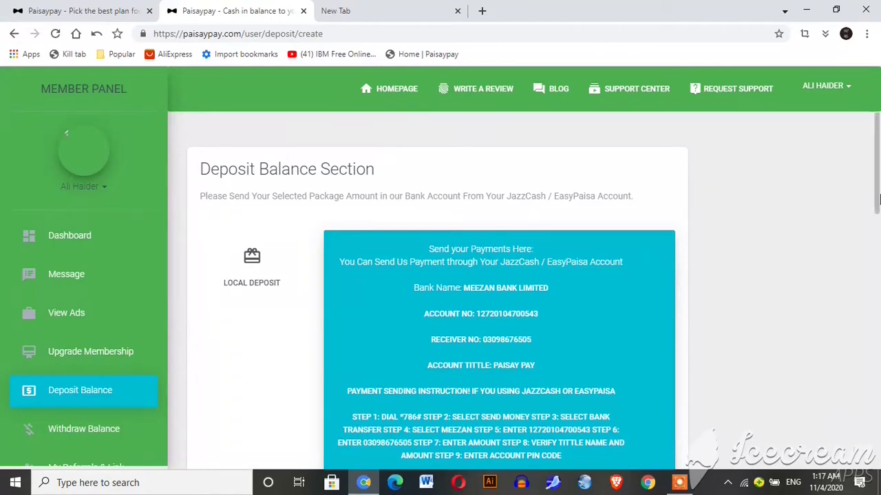
- Choose EasyPaisa as the deposit gateway and bring the payment instructions into view
{"action": "left_click", "coordinate": [878, 225]}
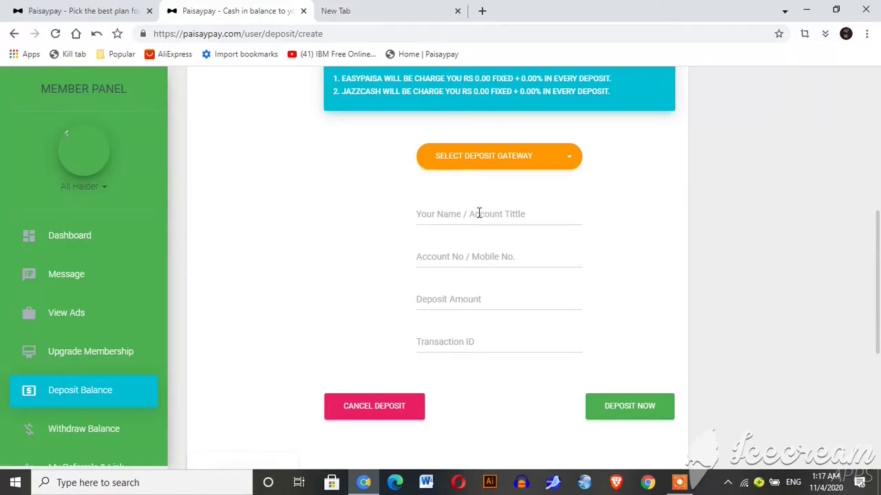
{"action": "left_click", "coordinate": [497, 168]}
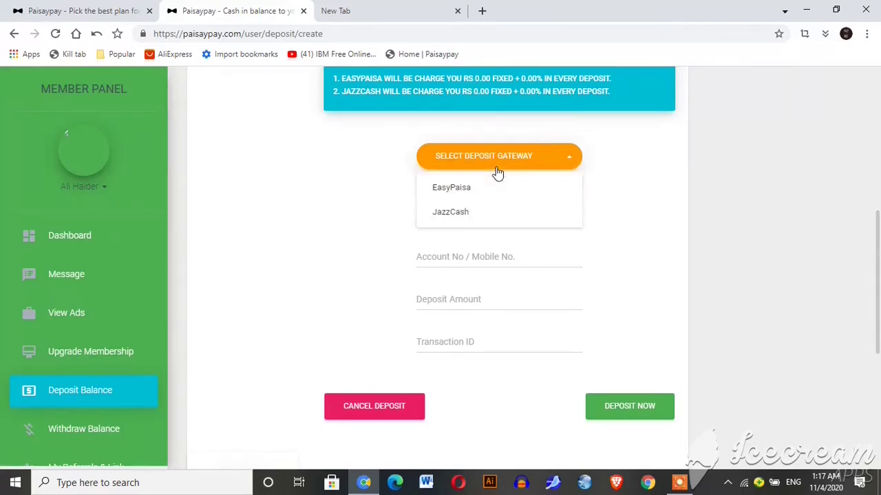
{"action": "left_click", "coordinate": [486, 188]}
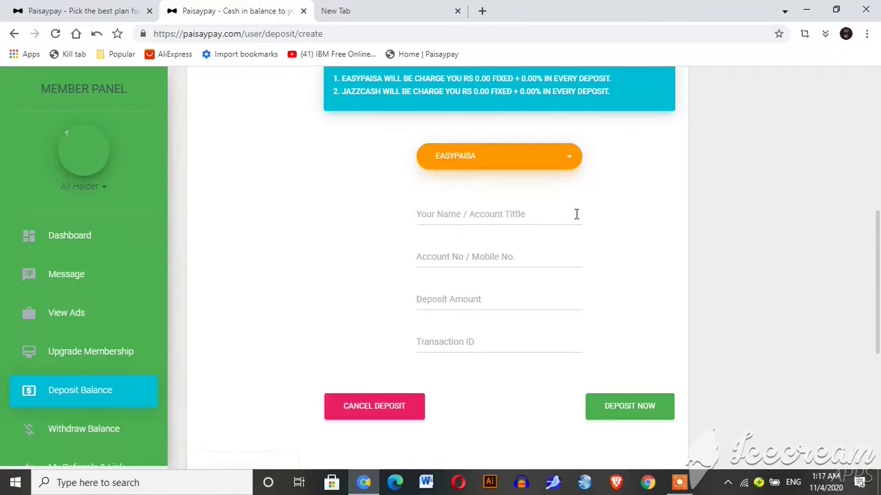
{"action": "left_click_drag", "start_coordinate": [875, 287], "coordinate": [879, 198]}
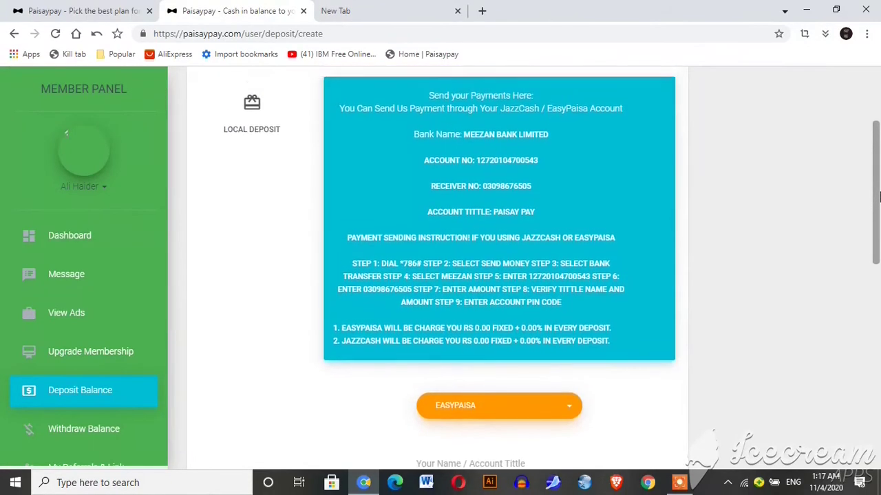
{"action": "scroll", "coordinate": [880, 198], "scroll_direction": "down", "scroll_amount": 5}
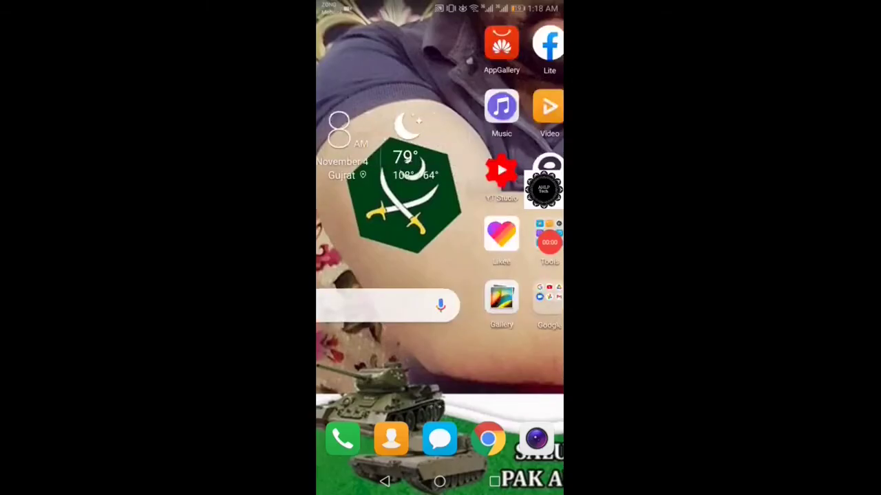
- Launch Easypaisa on the phone, log in, and open Send Money
{"action": "left_click", "coordinate": [390, 172]}
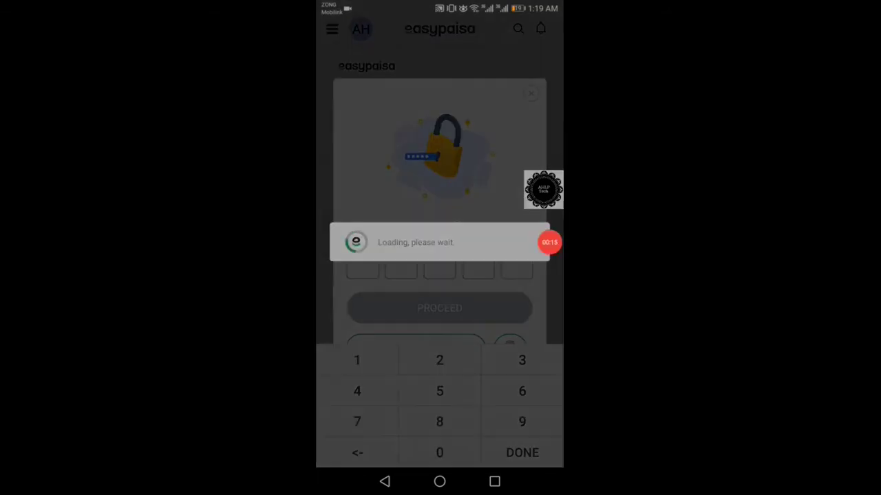
{"action": "left_click", "coordinate": [549, 242]}
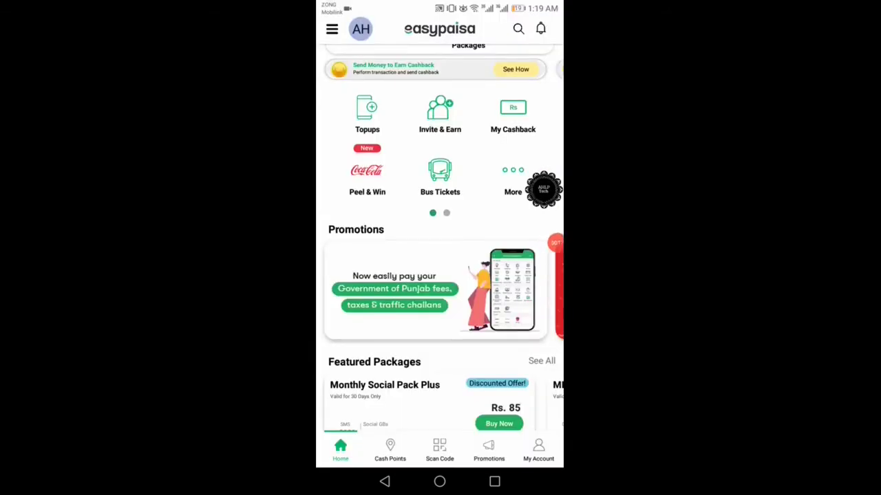
{"action": "scroll", "coordinate": [439, 241], "scroll_direction": "up", "scroll_amount": 2}
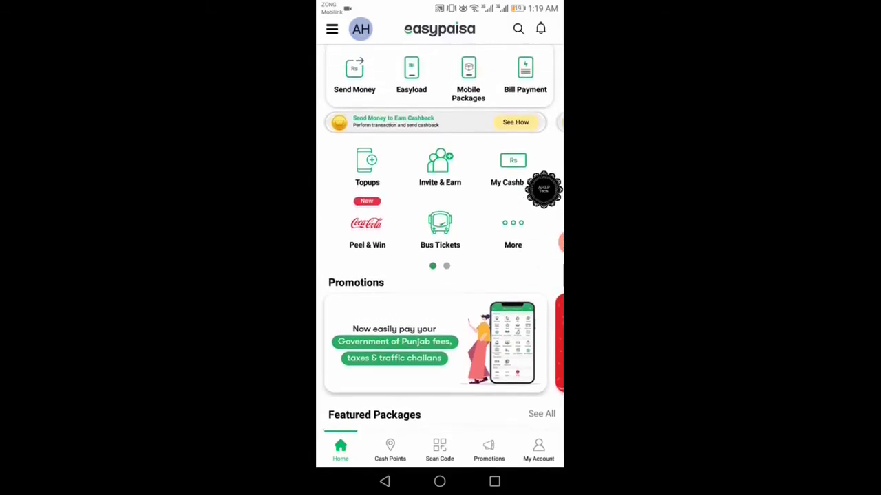
{"action": "left_click", "coordinate": [354, 76]}
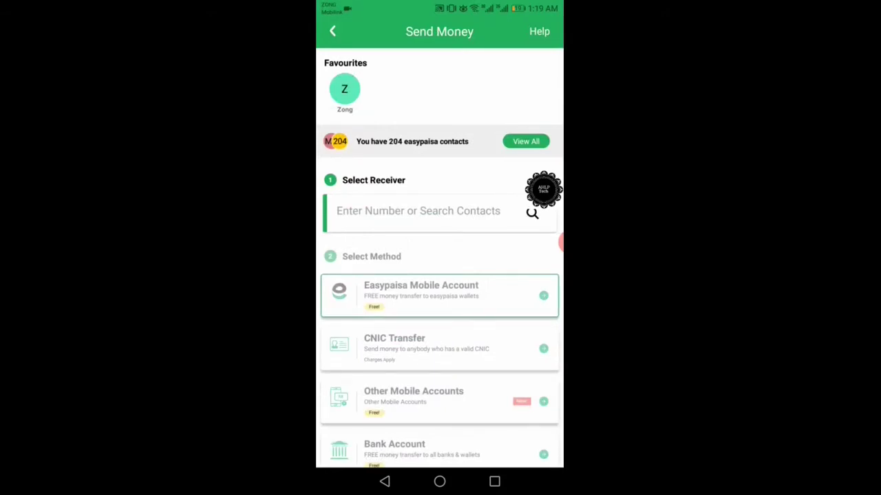
- Pick Bank Account as the transfer method in Send Money
{"action": "scroll", "coordinate": [440, 275], "scroll_direction": "down", "scroll_amount": 5}
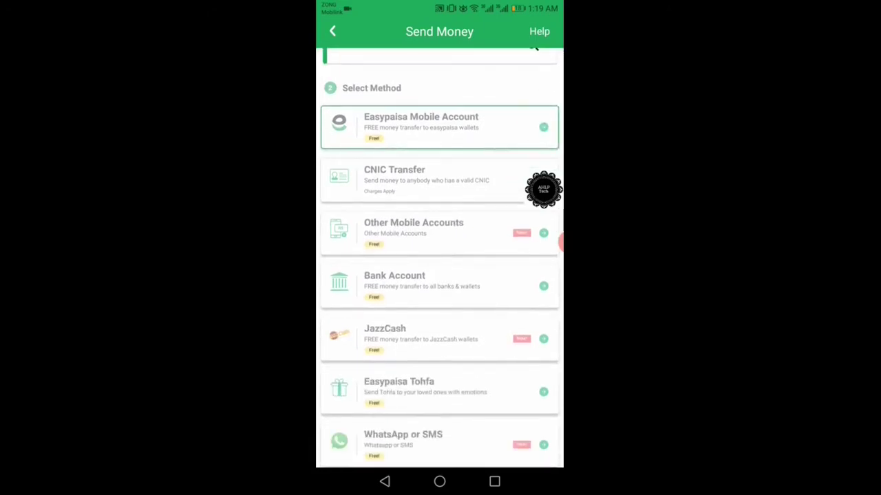
{"action": "left_click", "coordinate": [543, 190]}
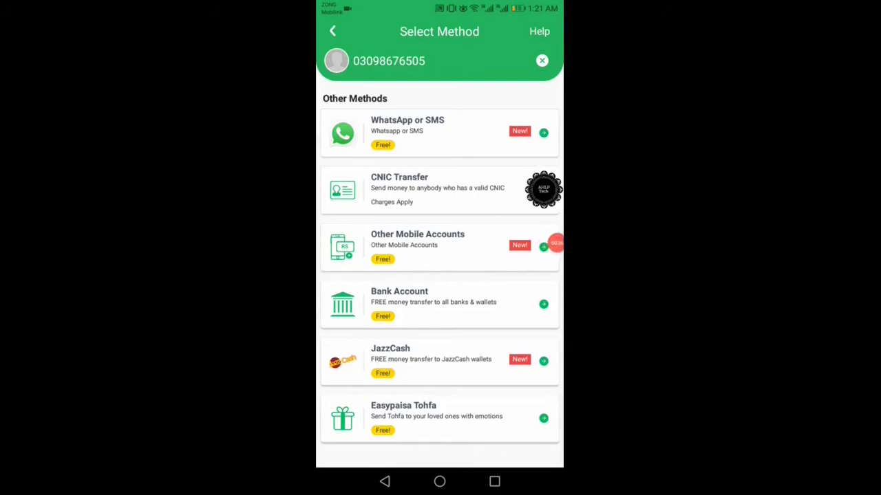
{"action": "left_click", "coordinate": [433, 303]}
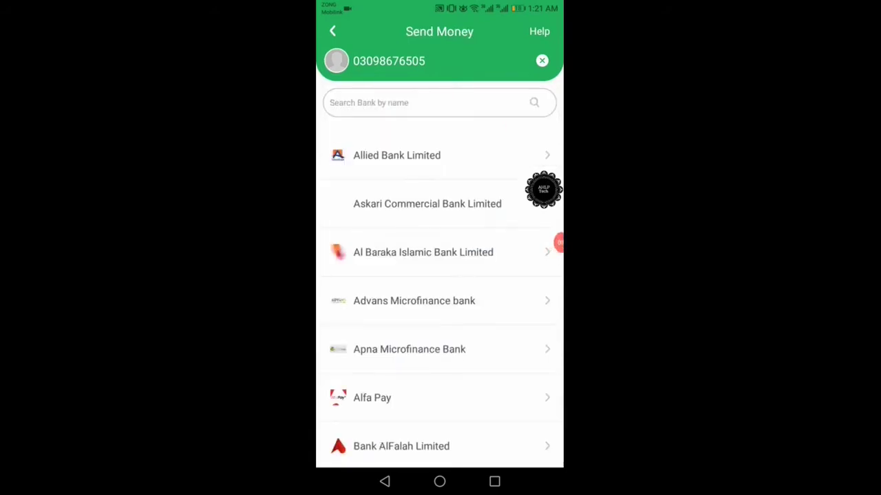
- Scroll the bank list and select Meezan Bank as the receiving bank
{"action": "scroll", "coordinate": [440, 299], "scroll_direction": "down", "scroll_amount": 5}
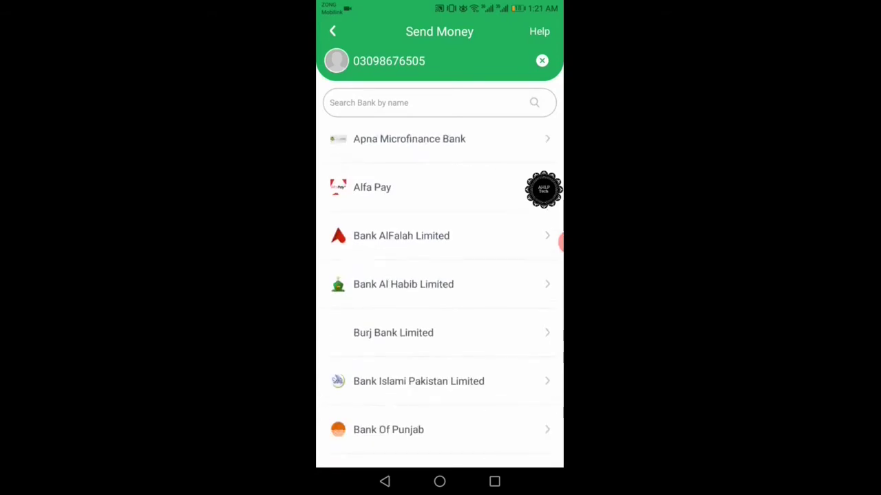
{"action": "scroll", "coordinate": [440, 299], "scroll_direction": "down", "scroll_amount": 5}
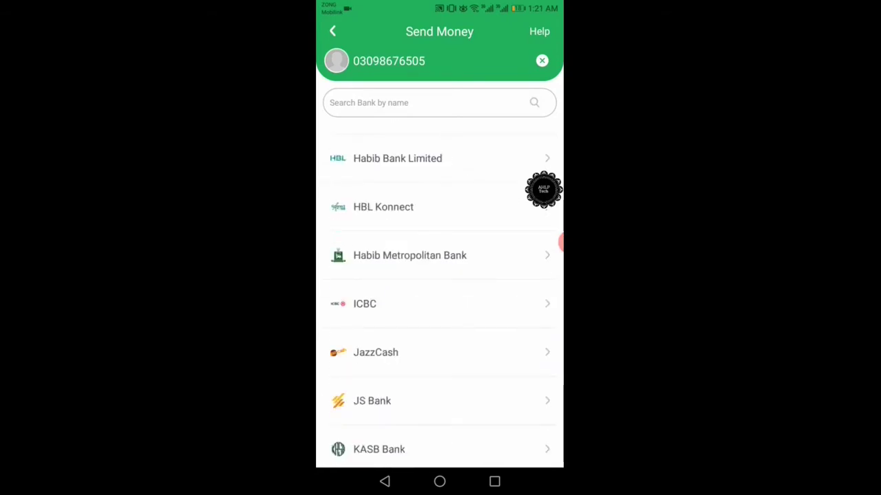
{"action": "scroll", "coordinate": [440, 299], "scroll_direction": "down", "scroll_amount": 3}
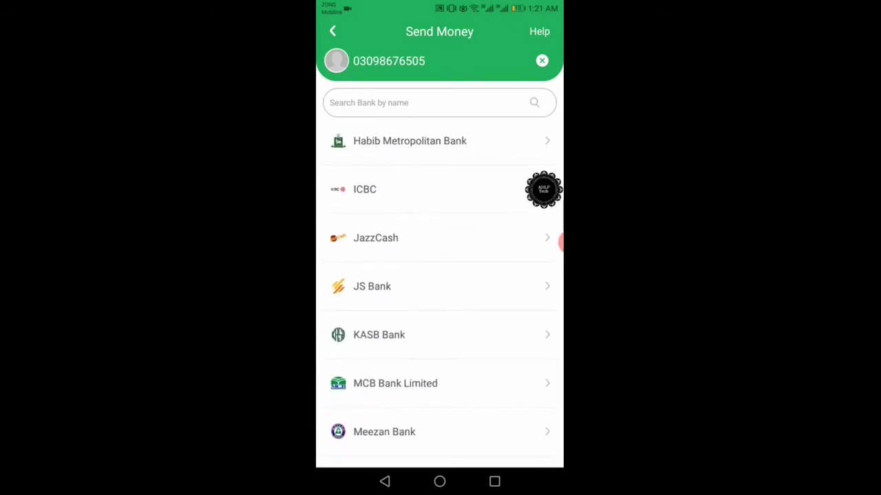
{"action": "scroll", "coordinate": [441, 299], "scroll_direction": "down", "scroll_amount": 3}
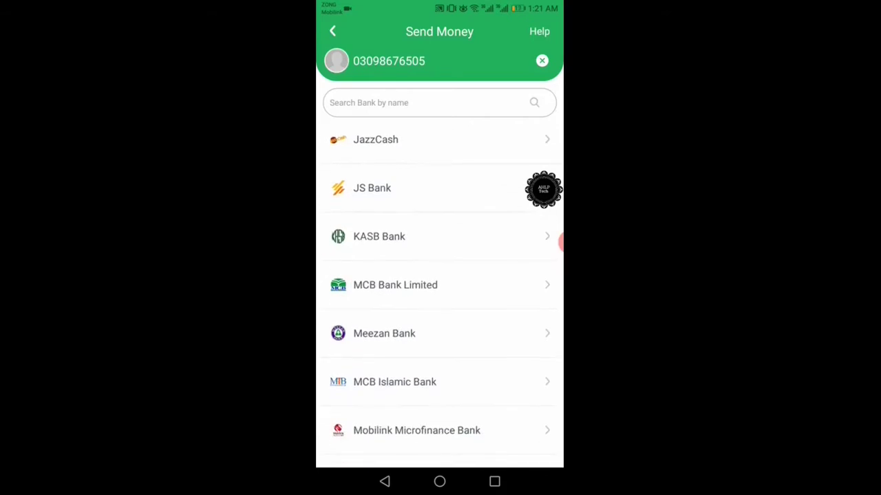
{"action": "left_click", "coordinate": [384, 333]}
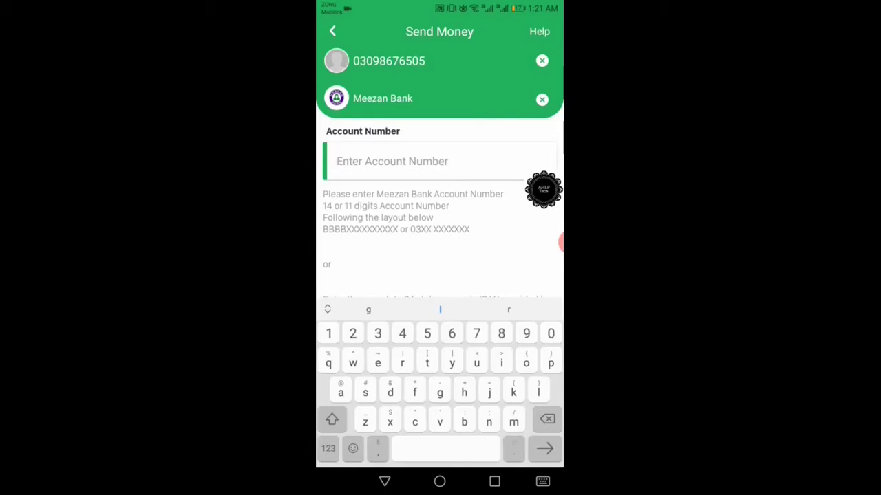
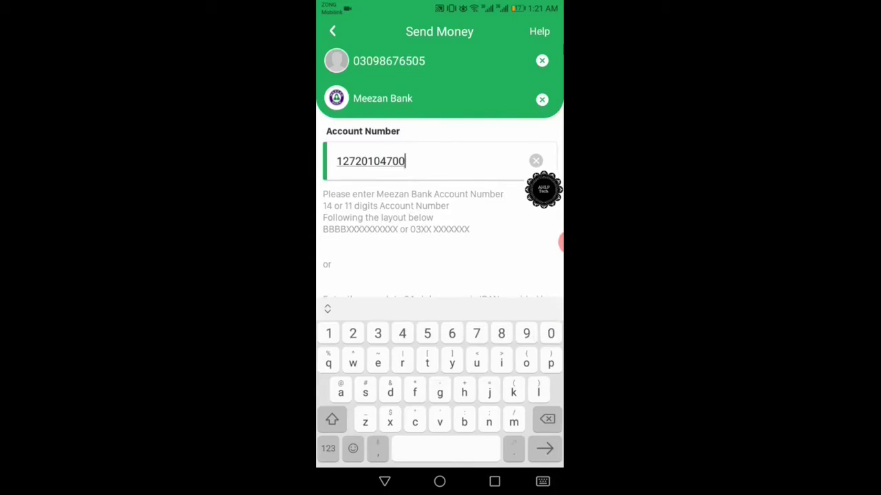
- Enter the recipient's 14-digit Meezan account number and scroll down to the Amount field
{"action": "left_click", "coordinate": [542, 482]}
{"action": "scroll", "coordinate": [439, 289], "scroll_direction": "down", "scroll_amount": 2}
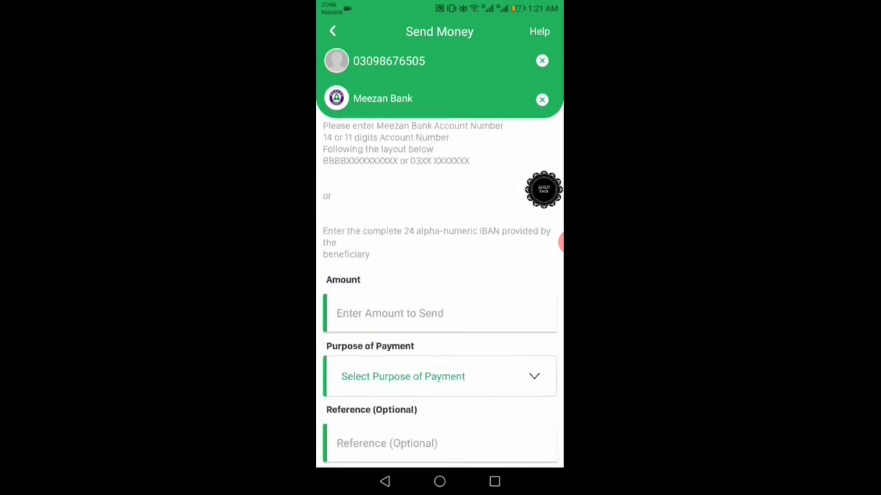
- Enter 1000 as the transfer amount
{"action": "left_click", "coordinate": [412, 313]}
{"action": "type", "text": "1"}
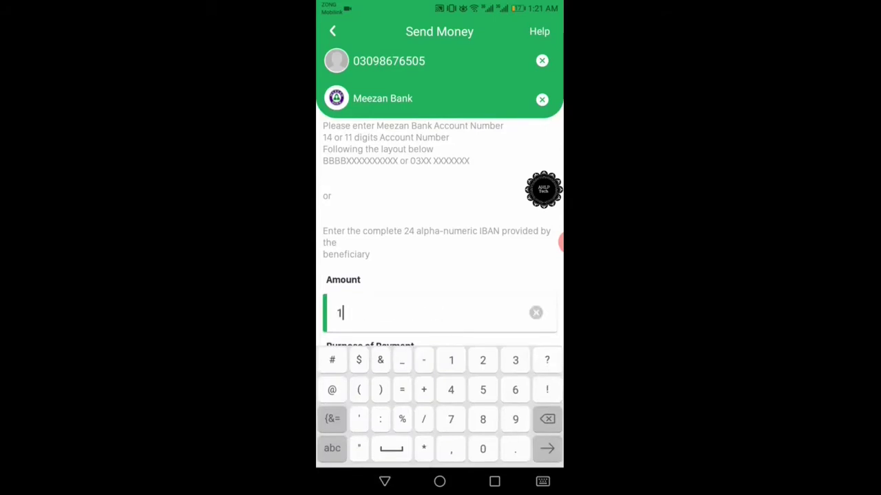
{"action": "type", "text": "000"}
{"action": "left_click", "coordinate": [543, 482]}
{"action": "scroll", "coordinate": [439, 289], "scroll_direction": "down", "scroll_amount": 1}
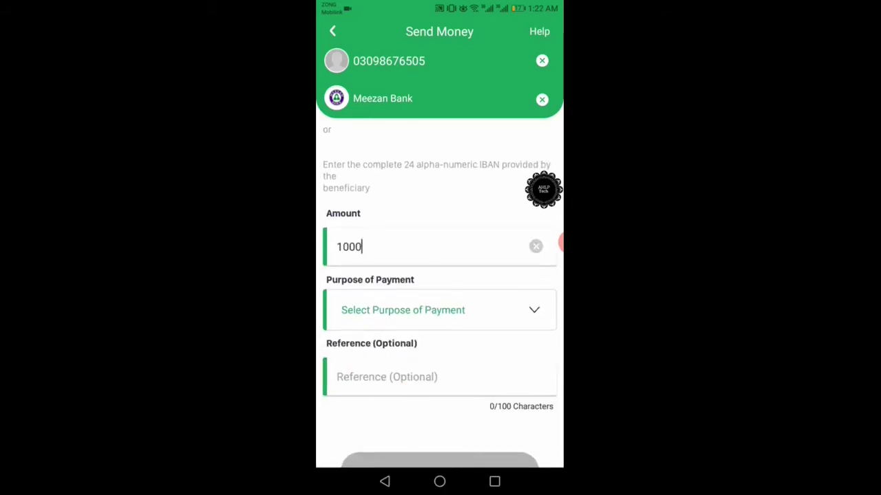
- Set the purpose of payment to Business and continue to the transfer review
{"action": "left_click", "coordinate": [439, 310]}
{"action": "scroll", "coordinate": [439, 289], "scroll_direction": "down", "scroll_amount": 5}
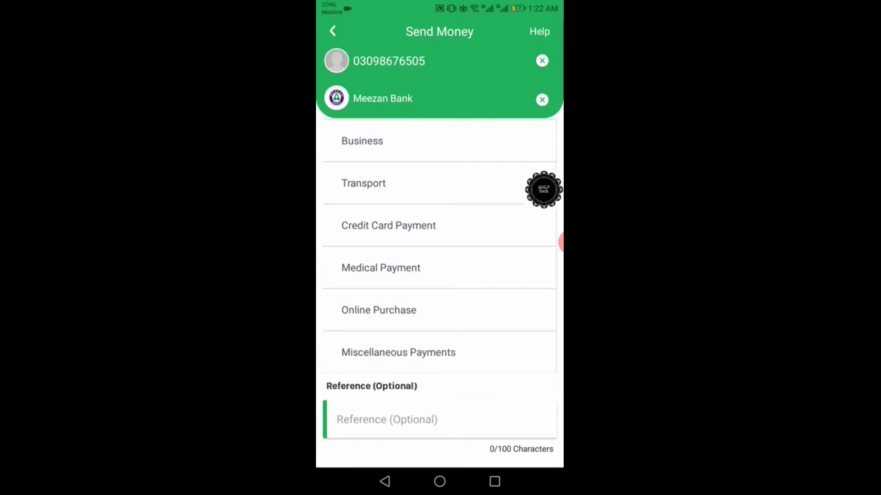
{"action": "left_click", "coordinate": [386, 141]}
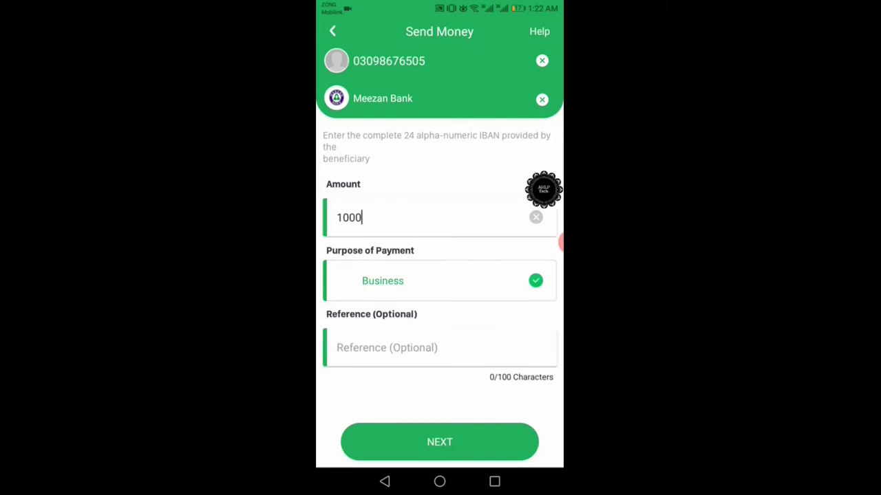
{"action": "scroll", "coordinate": [439, 295], "scroll_direction": "up", "scroll_amount": 3}
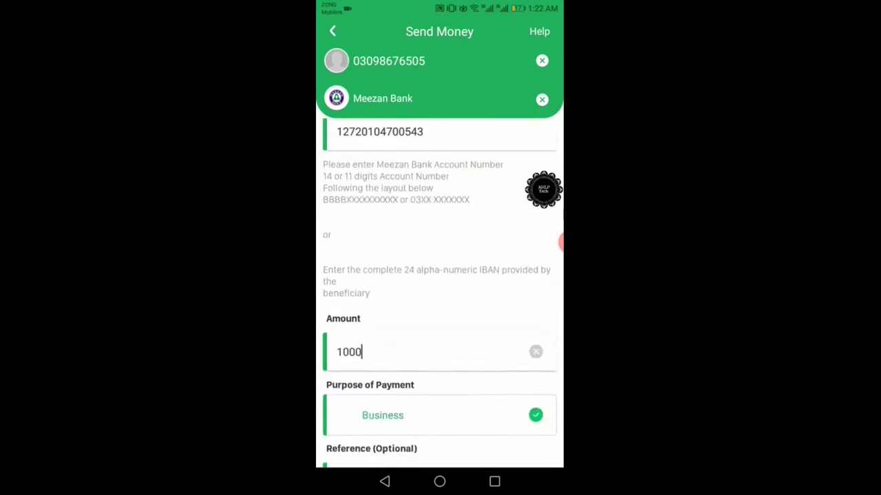
{"action": "scroll", "coordinate": [439, 296], "scroll_direction": "down", "scroll_amount": 3}
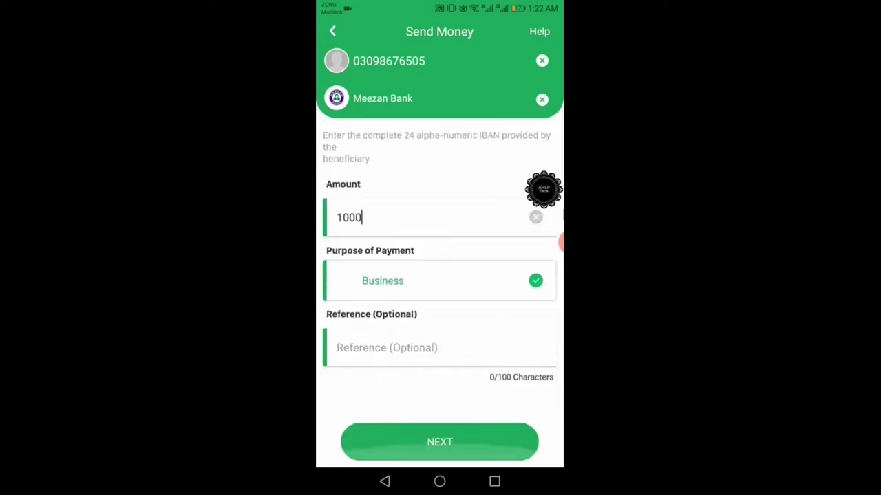
{"action": "left_click", "coordinate": [439, 442]}
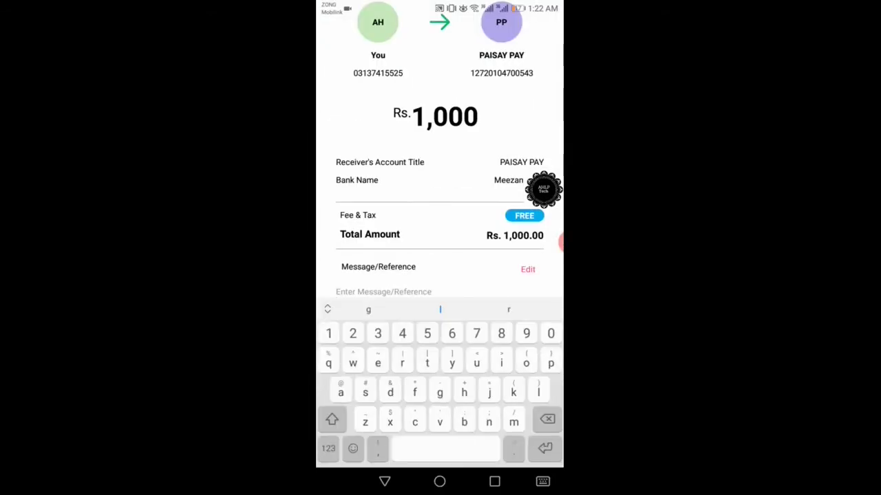
- Dismiss the keyboard and send the Rs 1,000 transfer to the PAISAY PAY Meezan account
{"action": "key", "text": "Escape"}
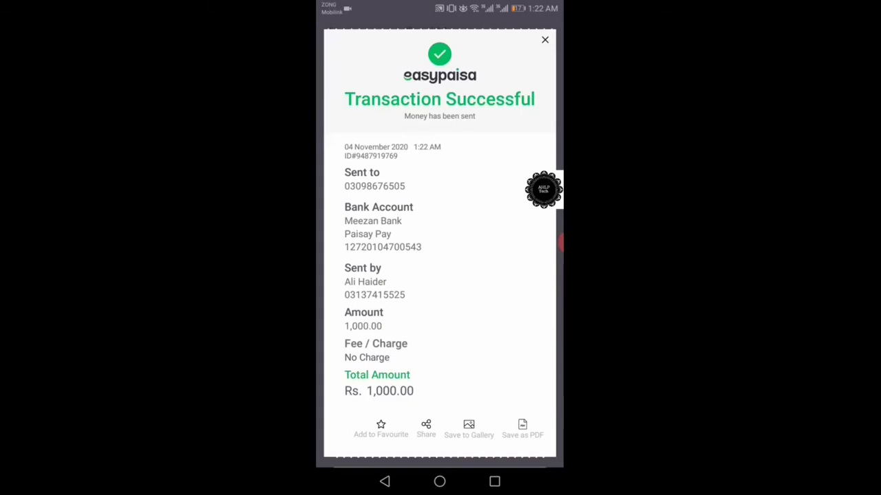
- Screenshot the Rs 1,000.00 Transaction Successful receipt and return to the Paisaypay deposit form
{"action": "scroll", "coordinate": [440, 248], "scroll_direction": "down", "scroll_amount": 3}
{"action": "scroll", "coordinate": [440, 248], "scroll_direction": "up", "scroll_amount": 3}
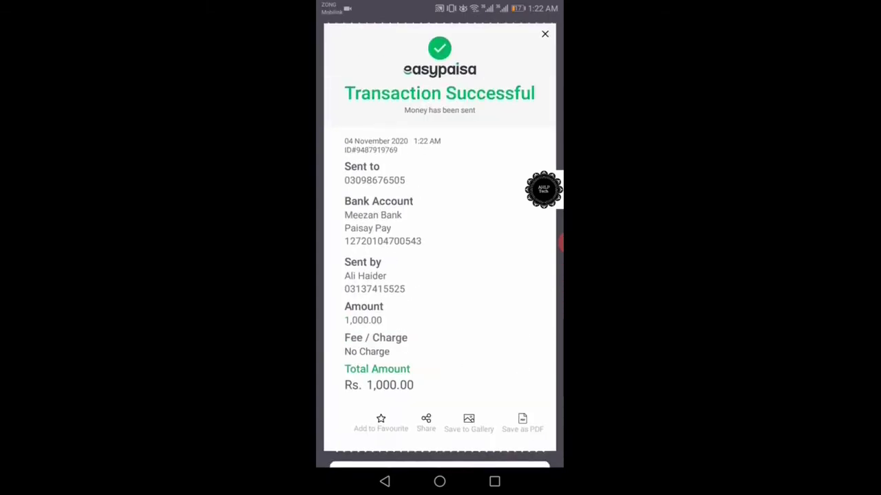
{"action": "key", "text": "Print"}
{"action": "left_click", "coordinate": [560, 243]}
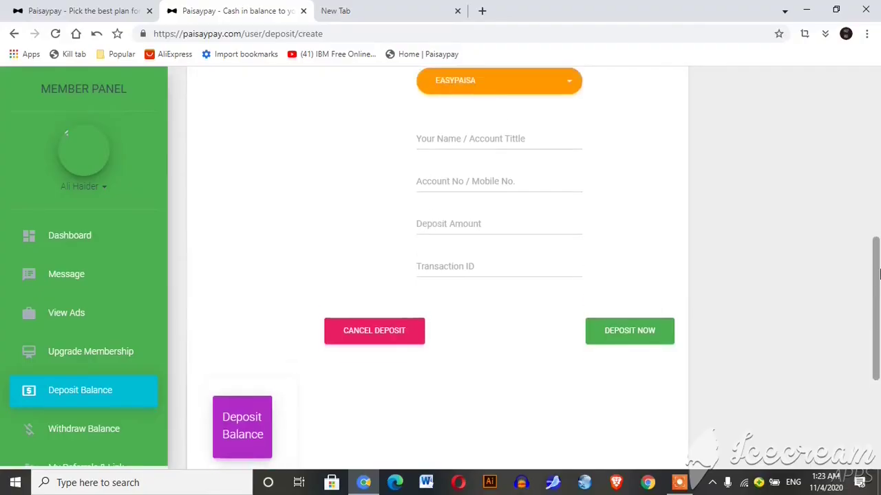
- Enter the account holder's name and mobile number in the EasyPaisa deposit form
{"action": "scroll", "coordinate": [789, 206], "scroll_direction": "down", "scroll_amount": 4}
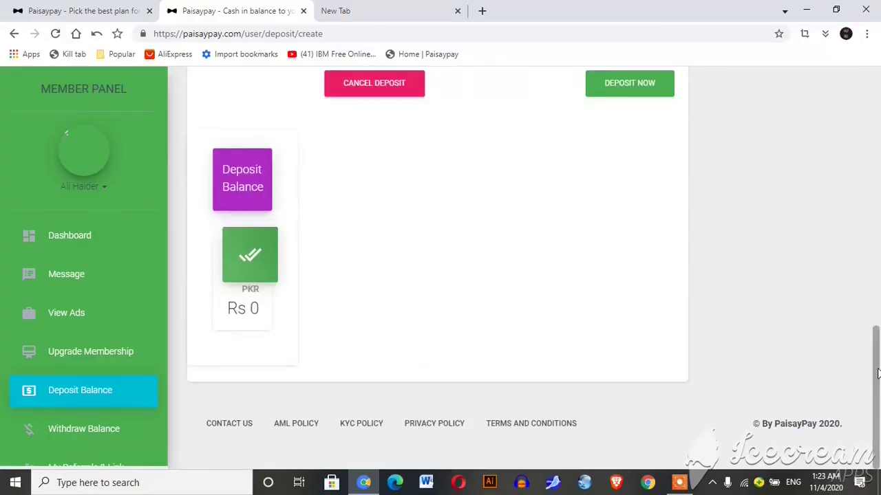
{"action": "mouse_move", "coordinate": [878, 342]}
{"action": "left_mouse_down"}
{"action": "mouse_move", "coordinate": [879, 279]}
{"action": "mouse_move", "coordinate": [878, 342]}
{"action": "left_mouse_up"}
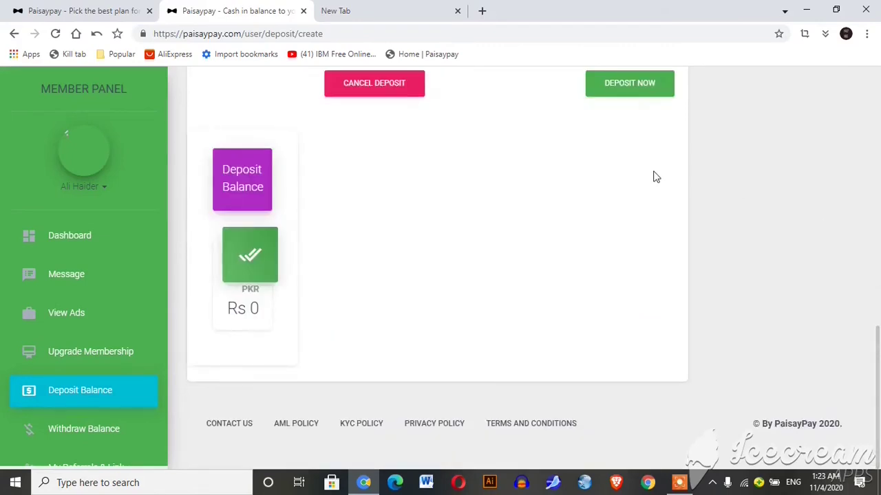
{"action": "scroll", "coordinate": [655, 178], "scroll_direction": "up", "scroll_amount": 3}
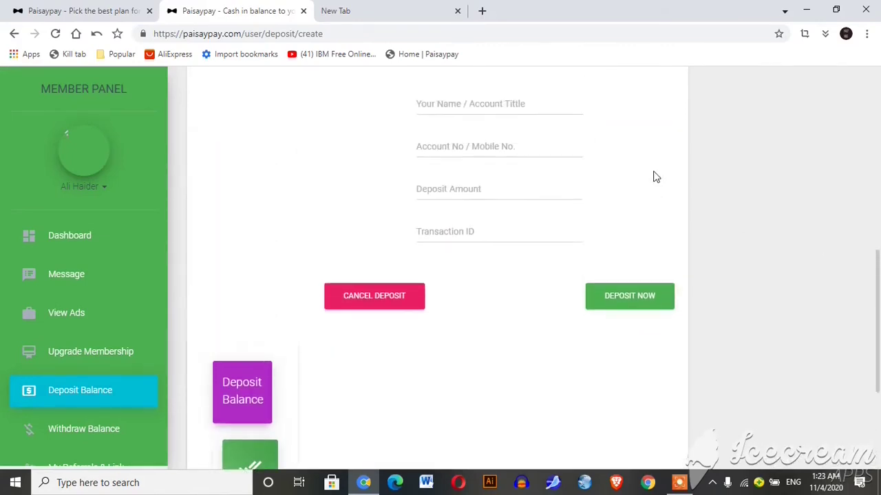
{"action": "scroll", "coordinate": [656, 178], "scroll_direction": "up", "scroll_amount": 1}
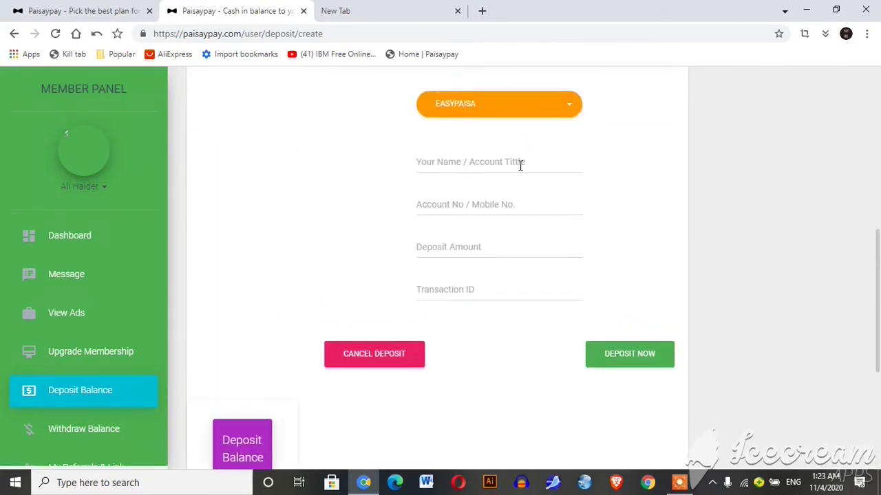
{"action": "left_click", "coordinate": [520, 166]}
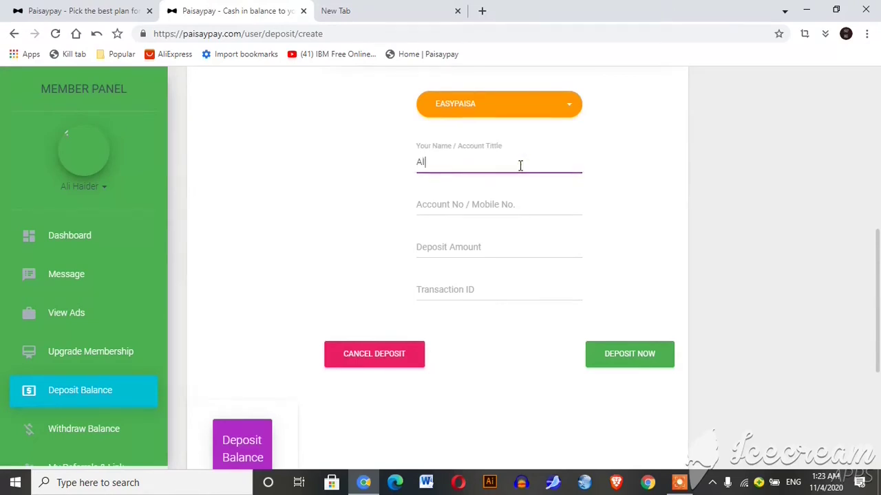
{"action": "left_click", "coordinate": [460, 203]}
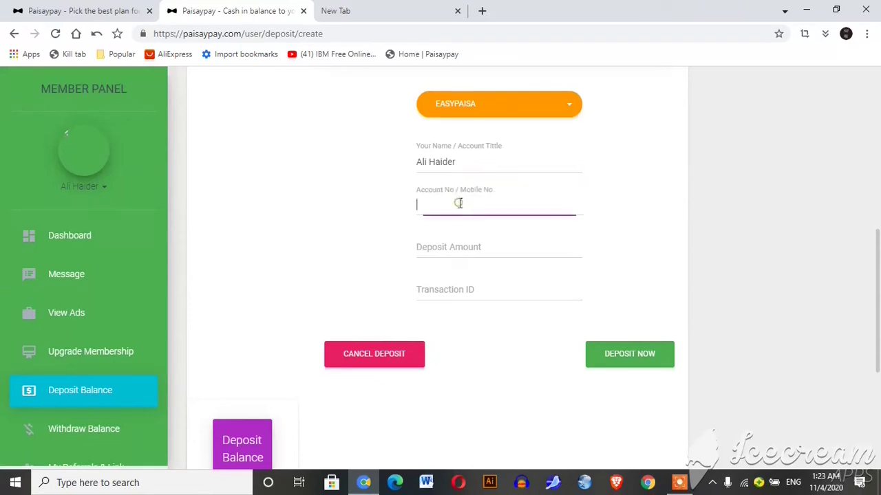
- Enter amount 1000 and the Easypaisa transaction ID, then submit the deposit request
{"action": "left_click", "coordinate": [443, 246]}
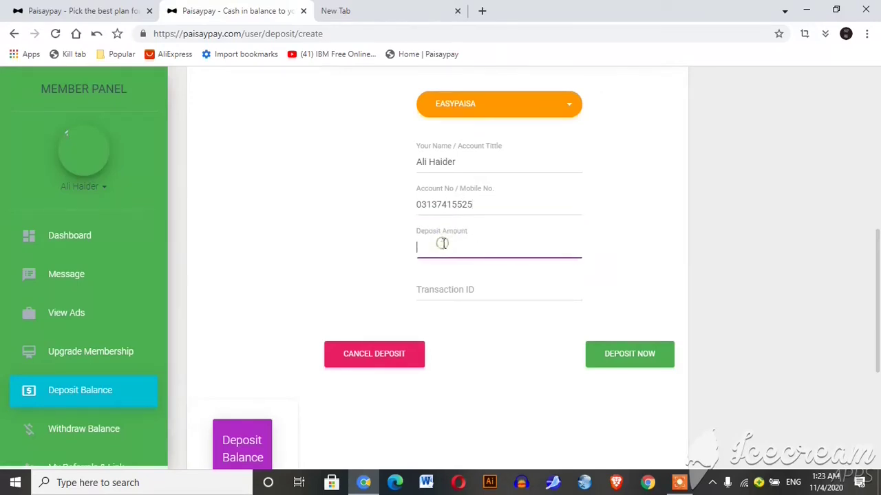
{"action": "type", "text": "1000"}
{"action": "left_click", "coordinate": [447, 289]}
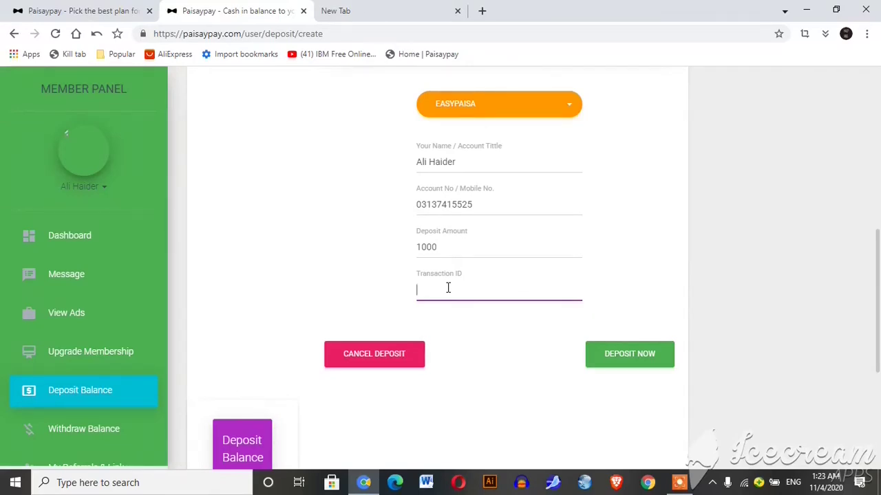
{"action": "left_click", "coordinate": [610, 359]}
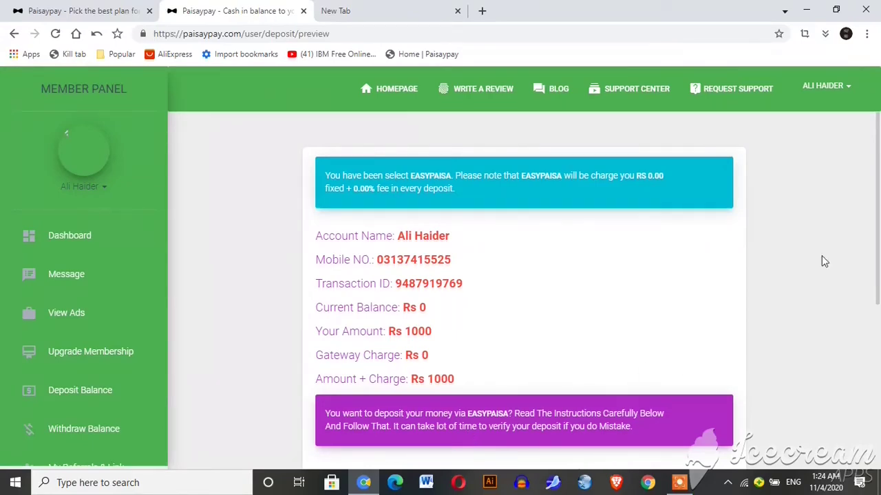
- Confirm the Rs 1000 Easypaisa deposit from the deposit preview page
{"action": "left_click_drag", "start_coordinate": [876, 232], "coordinate": [796, 339]}
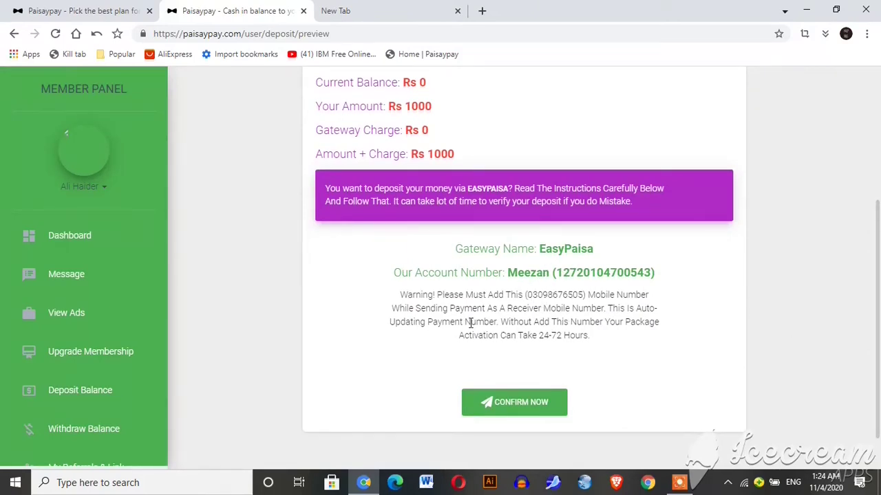
{"action": "left_click", "coordinate": [529, 409]}
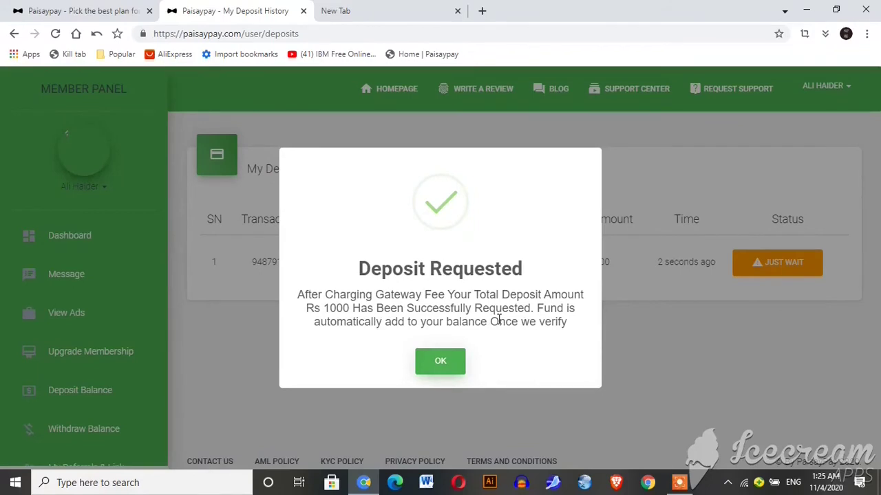
- Dismiss the Deposit Requested notice
{"action": "left_click", "coordinate": [437, 371]}
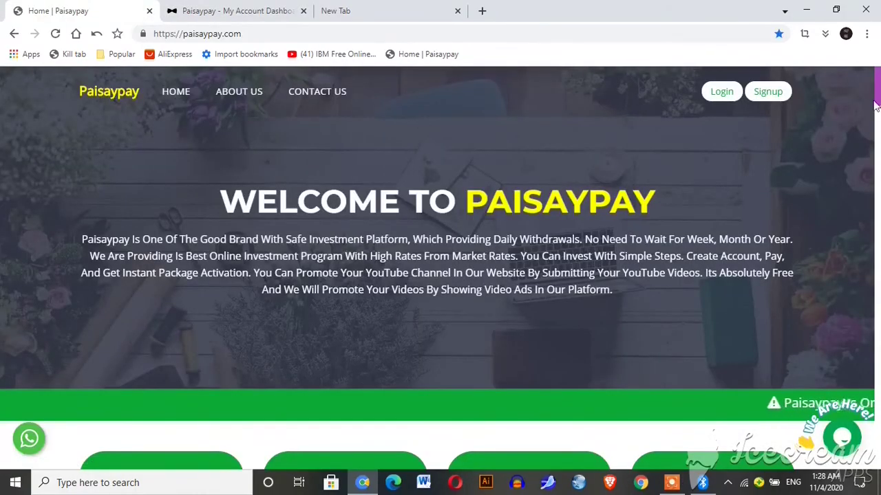
- Verify the Rs 1000 EasyPaisa deposit shows Approved in Latest Deposits, then return to the dashboard
{"action": "left_click_drag", "start_coordinate": [877, 107], "coordinate": [878, 210]}
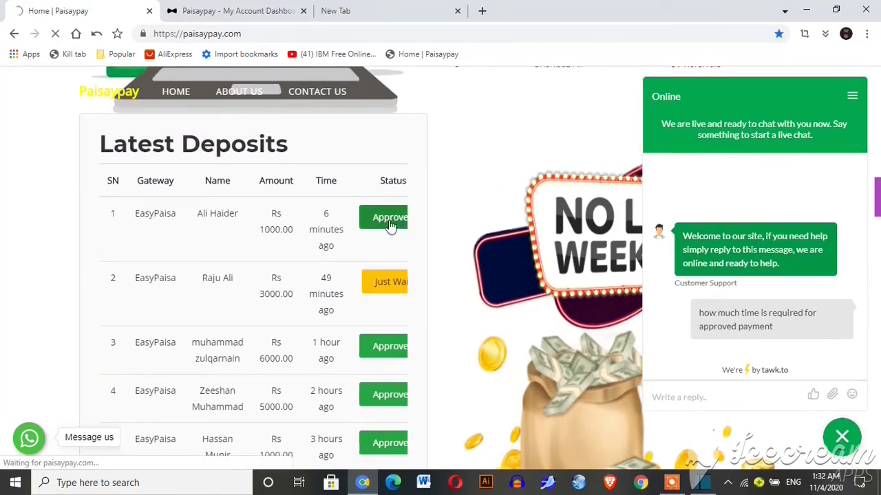
{"action": "left_click", "coordinate": [244, 8]}
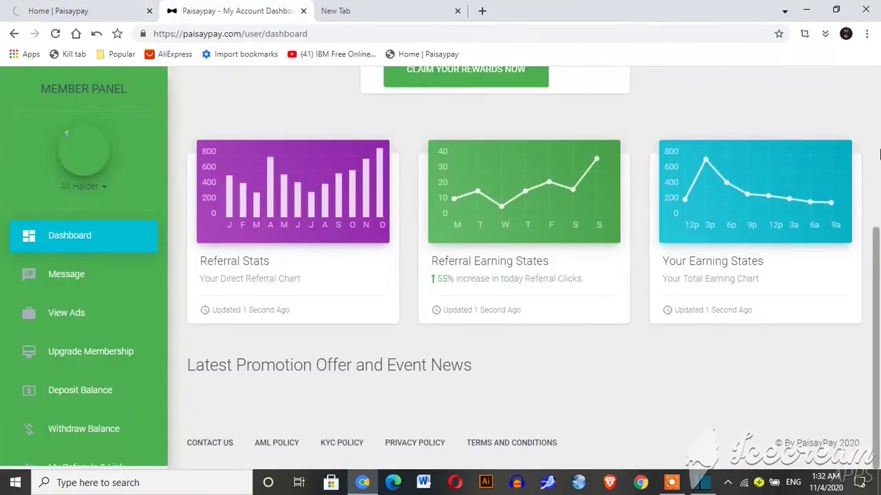
- Reload the dashboard so the deposited balance reads Rs 1000, then go to Upgrade Membership
{"action": "scroll", "coordinate": [878, 155], "scroll_direction": "up", "scroll_amount": 4}
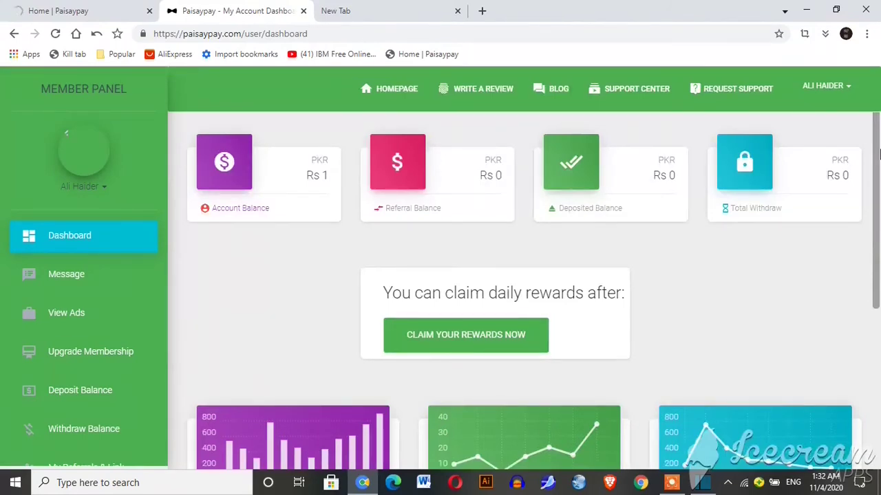
{"action": "key", "text": "F5"}
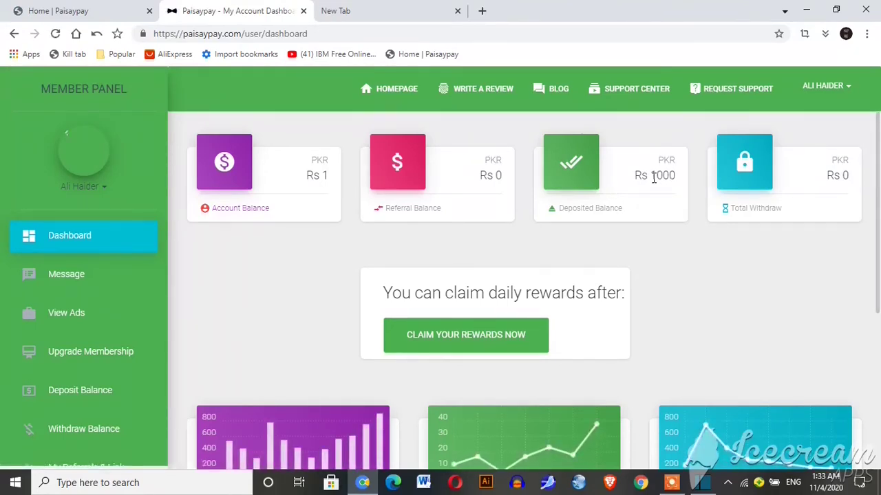
{"action": "left_click", "coordinate": [107, 354]}
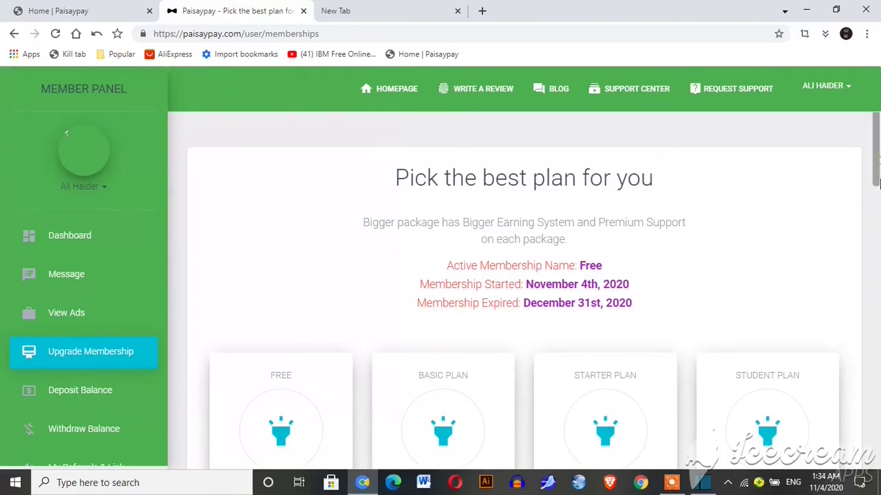
- Upgrade the membership to the Rs 1000 Basic Plan and dismiss the success message
{"action": "left_click", "coordinate": [879, 199]}
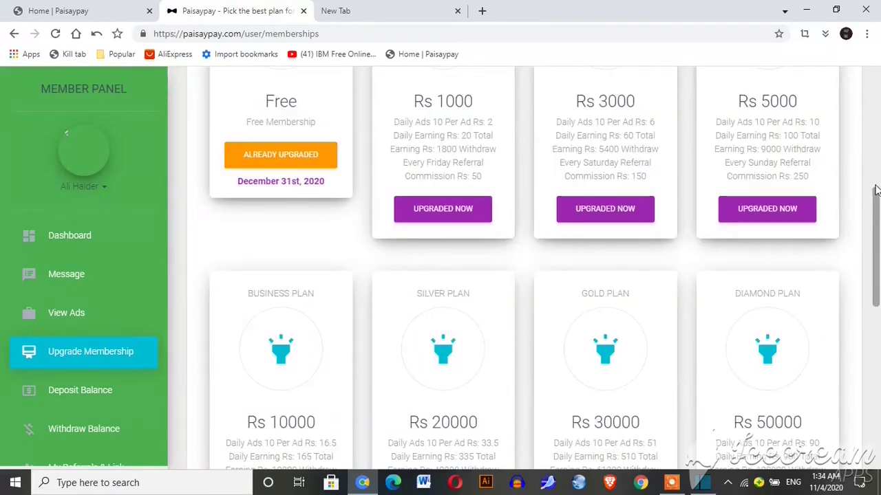
{"action": "left_click", "coordinate": [440, 217]}
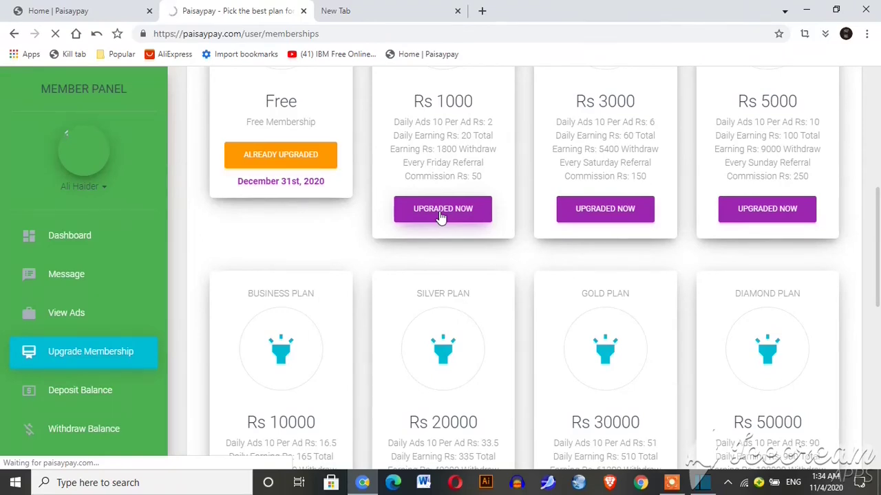
{"action": "left_click", "coordinate": [482, 218]}
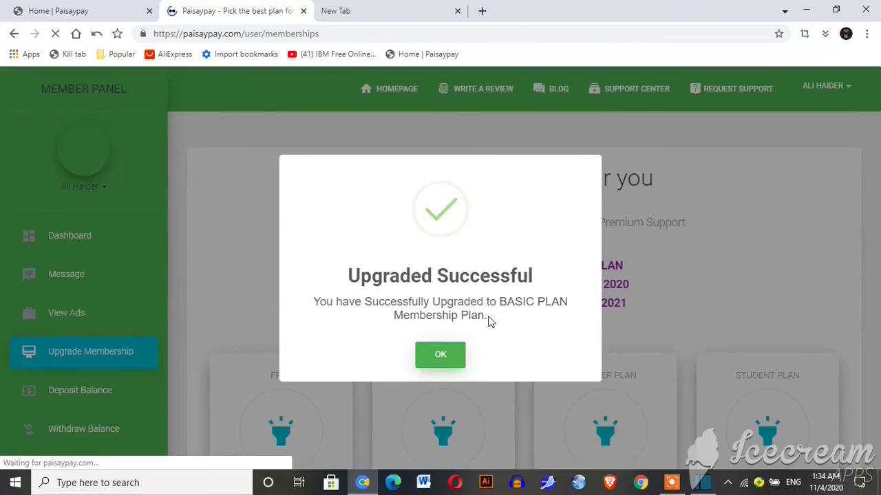
{"action": "left_click", "coordinate": [441, 354]}
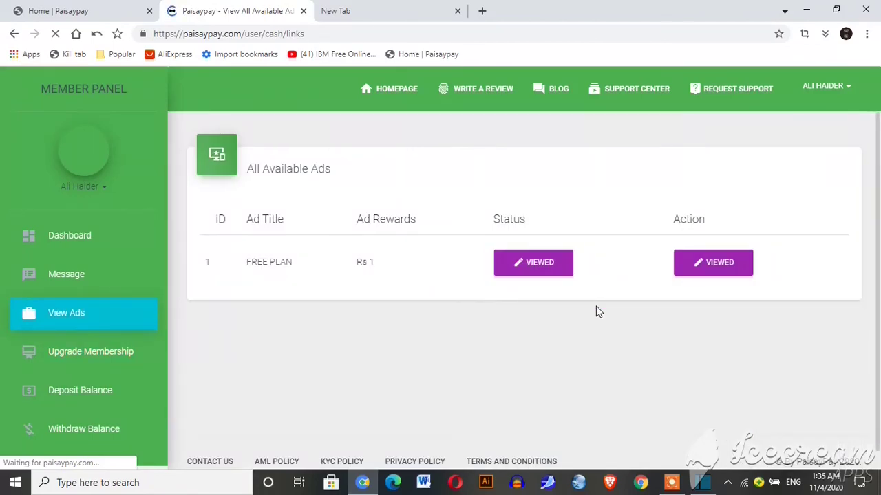
- View the Rs 1 FREE PLAN ad, then go to My Referrals & Link
{"action": "left_click", "coordinate": [544, 262]}
{"action": "left_click", "coordinate": [703, 268]}
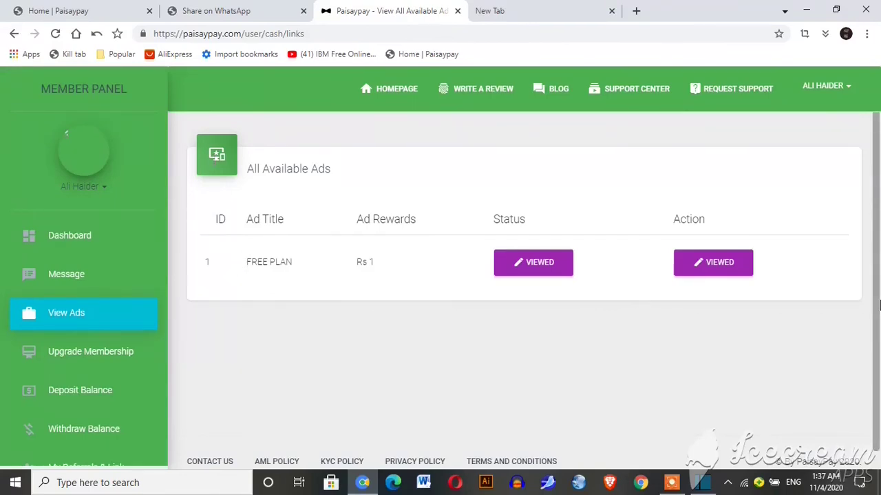
{"action": "scroll", "coordinate": [368, 285], "scroll_direction": "down", "scroll_amount": 1}
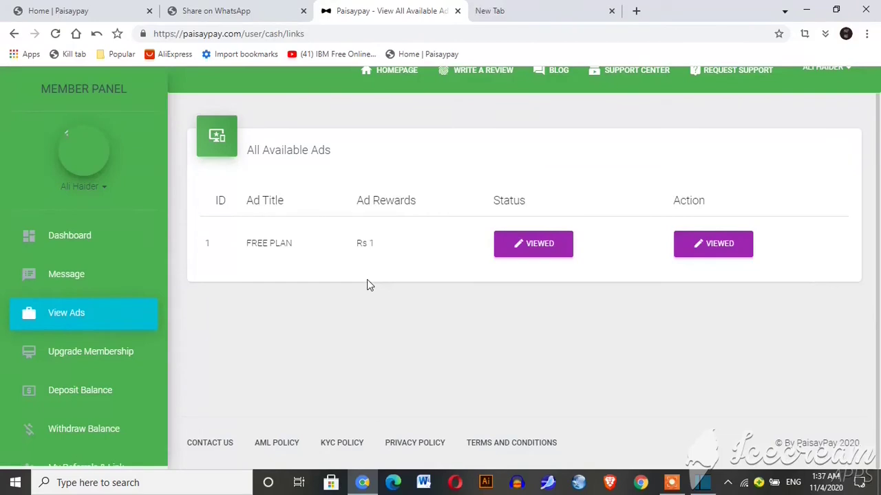
{"action": "scroll", "coordinate": [367, 281], "scroll_direction": "down", "scroll_amount": 1}
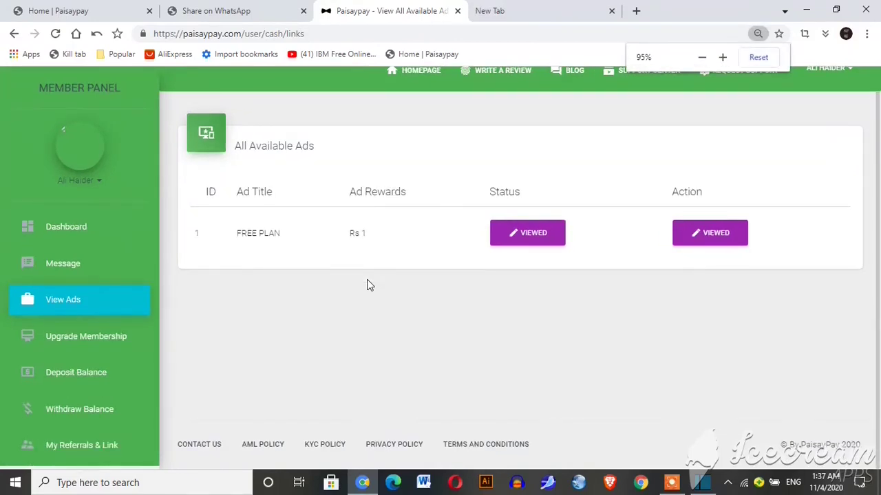
{"action": "left_click", "coordinate": [107, 444]}
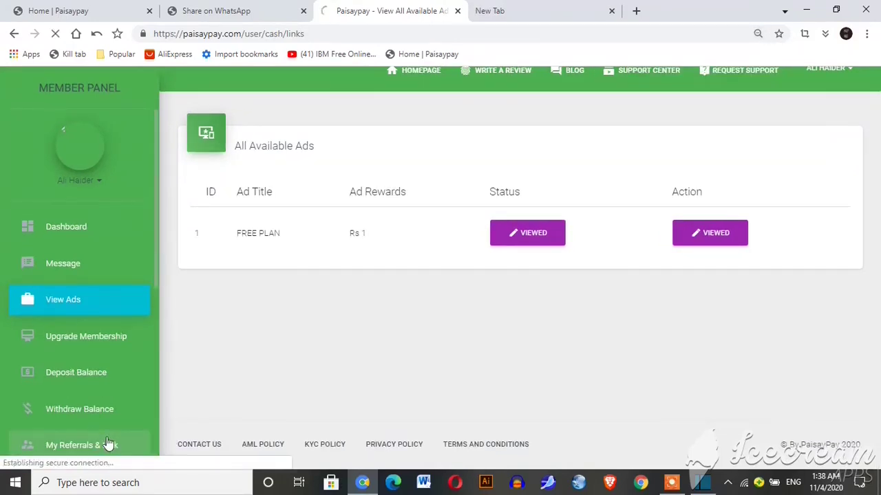